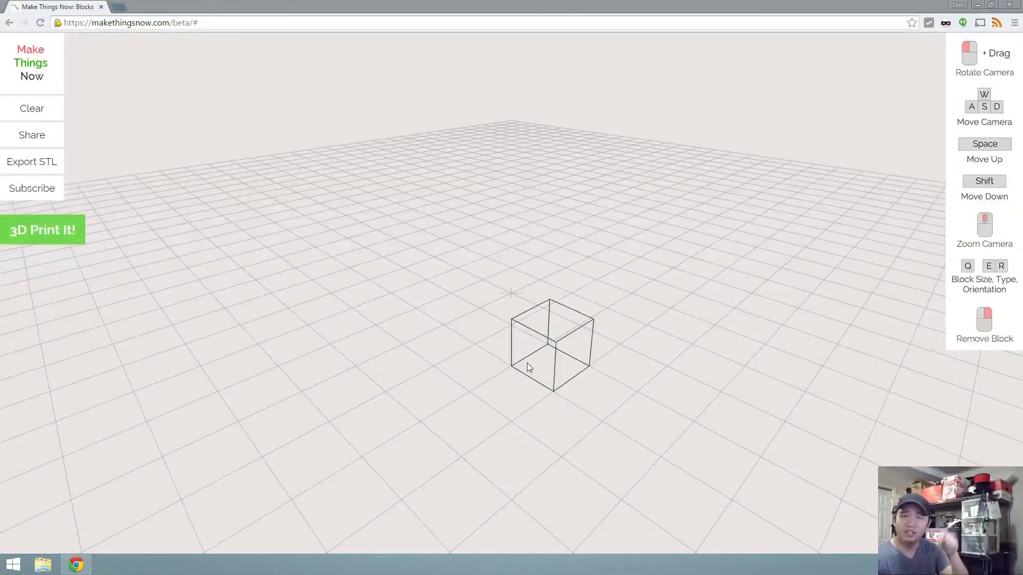
Step: Place three blocks beside and behind the first cube to form an L shape
{"action": "left_click", "coordinate": [520, 363]}
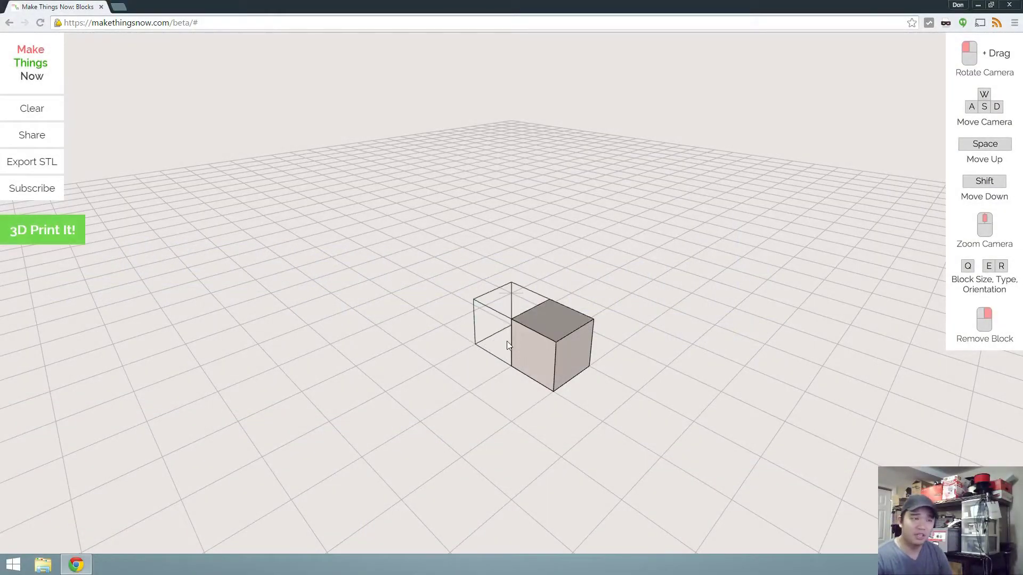
{"action": "left_click", "coordinate": [506, 341]}
{"action": "left_click", "coordinate": [480, 352]}
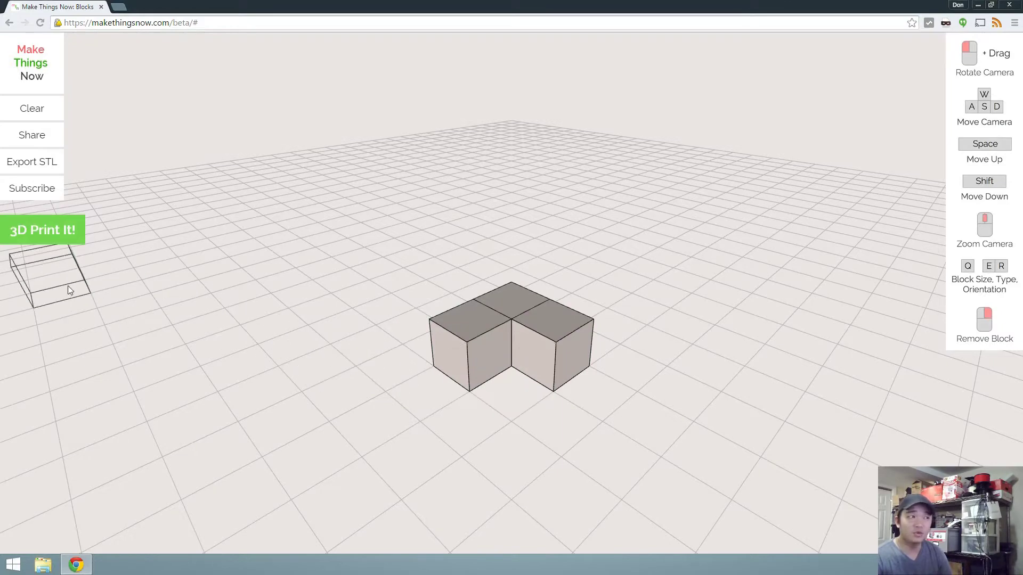
{"action": "left_click", "coordinate": [52, 237]}
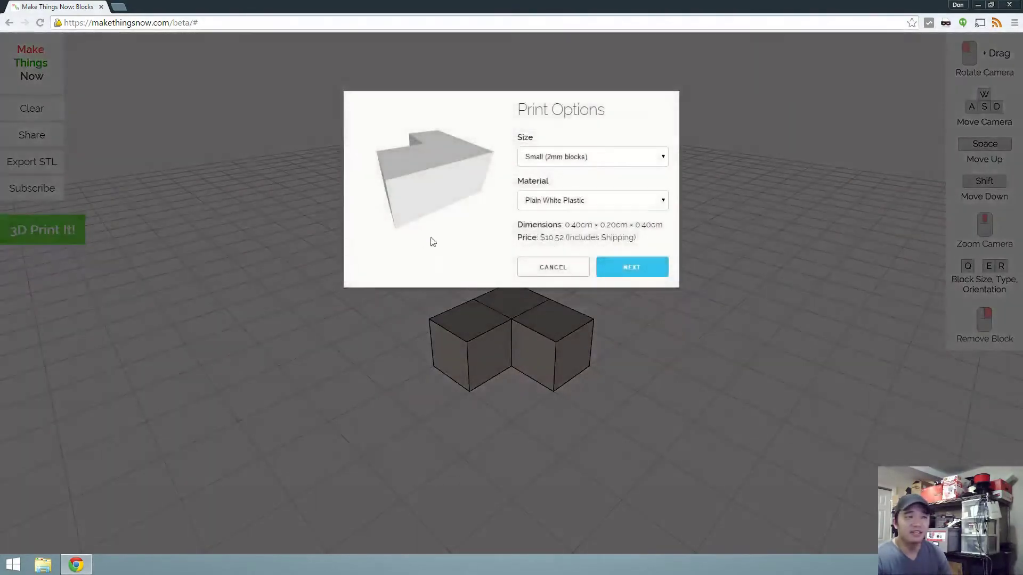
{"action": "left_click", "coordinate": [622, 159]}
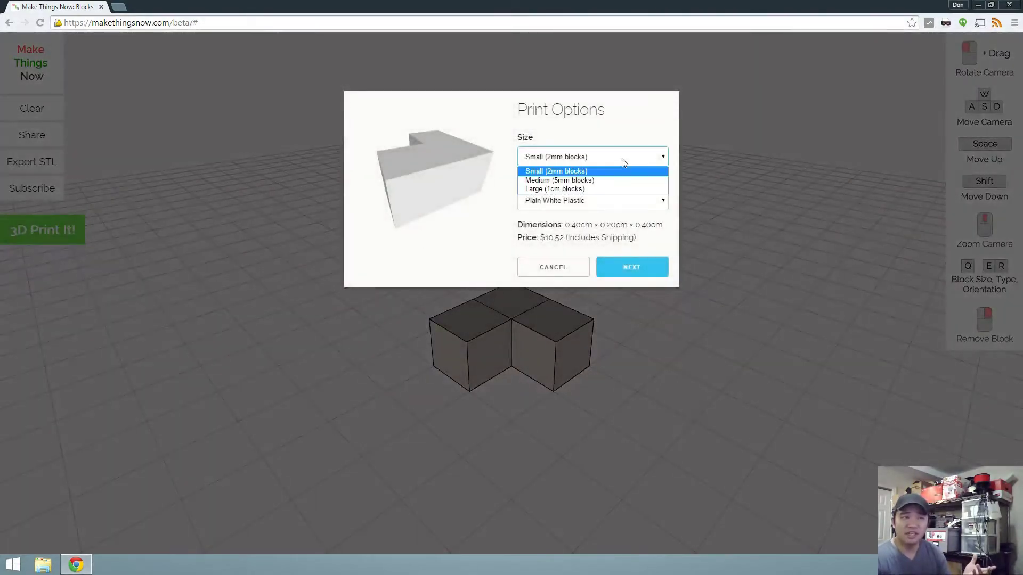
{"action": "left_click", "coordinate": [622, 159]}
{"action": "left_click", "coordinate": [624, 264]}
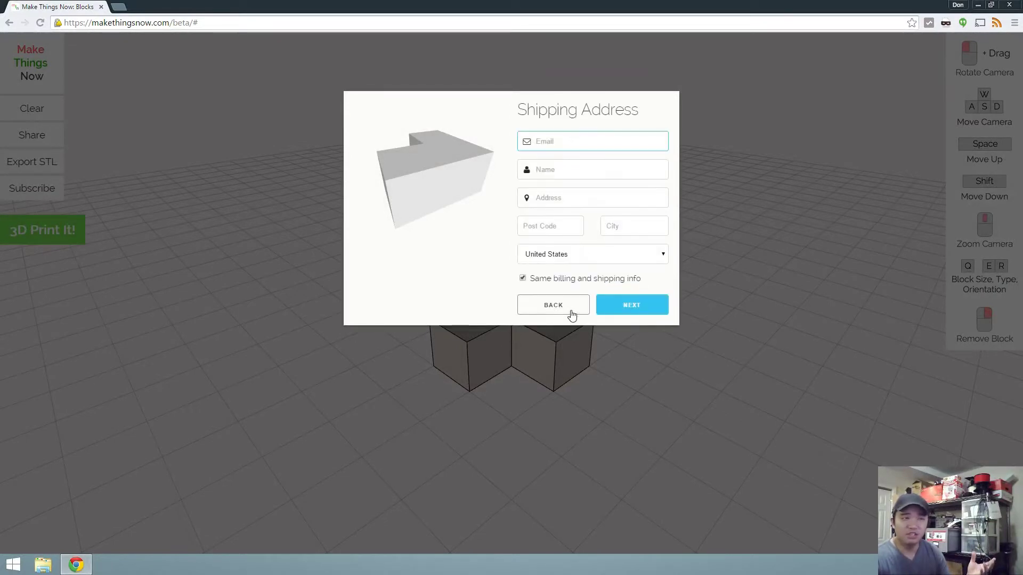
{"action": "left_click", "coordinate": [553, 305]}
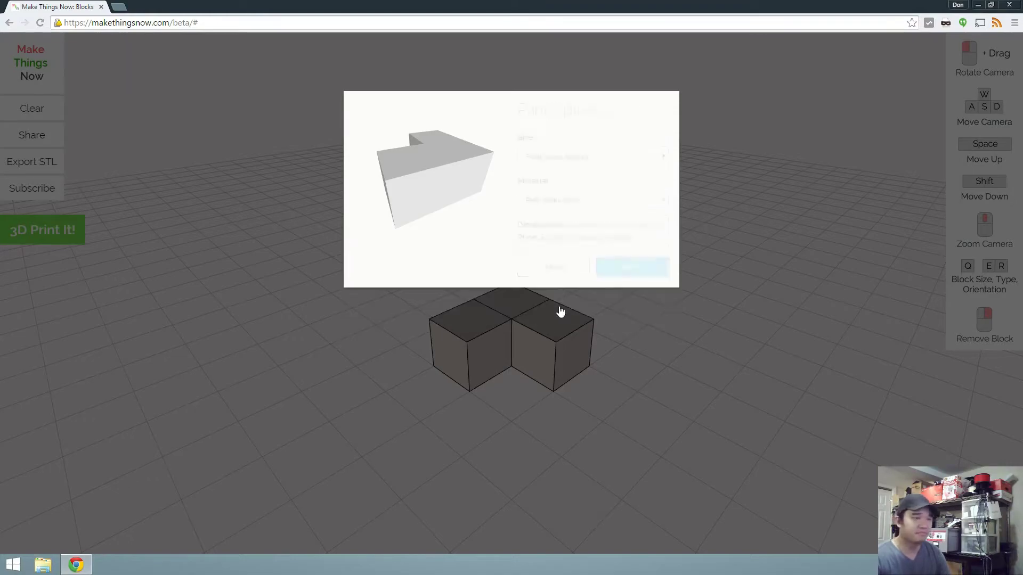
{"action": "left_click", "coordinate": [552, 264]}
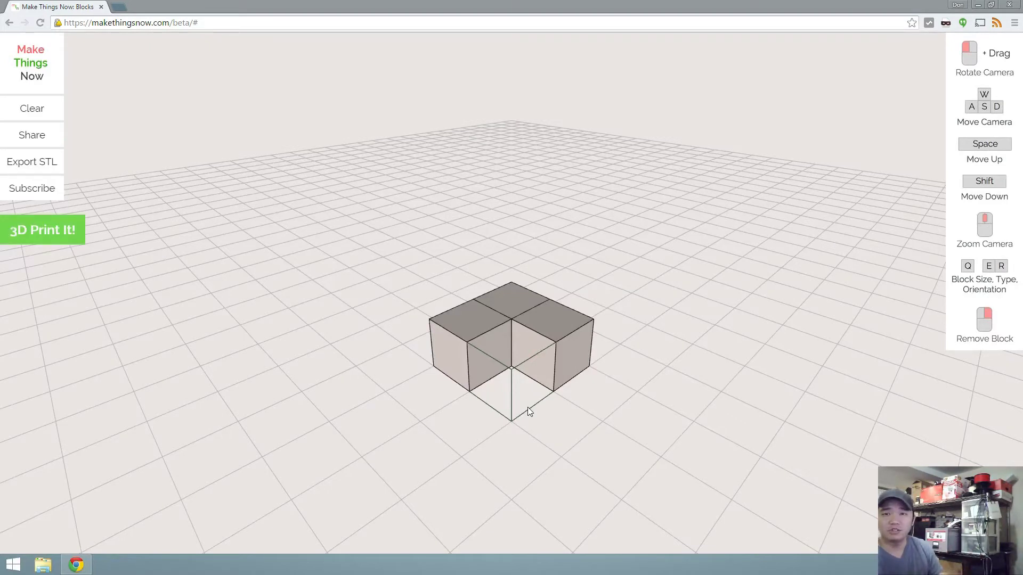
Step: Extend the block row to the right and add two separate blocks at the left
{"action": "left_click", "coordinate": [572, 393]}
{"action": "left_click", "coordinate": [572, 393]}
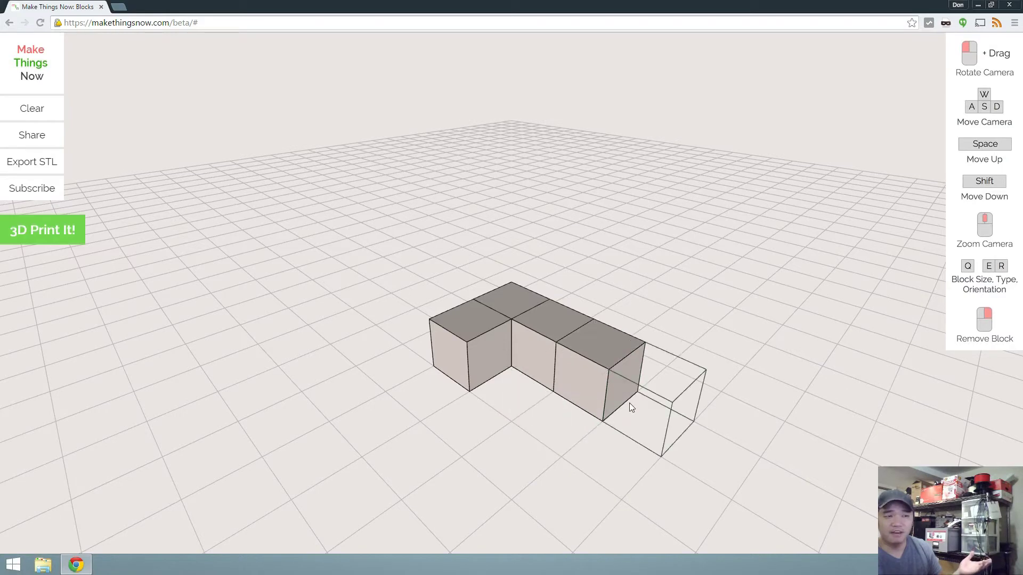
{"action": "left_click", "coordinate": [629, 403]}
{"action": "left_click", "coordinate": [713, 426]}
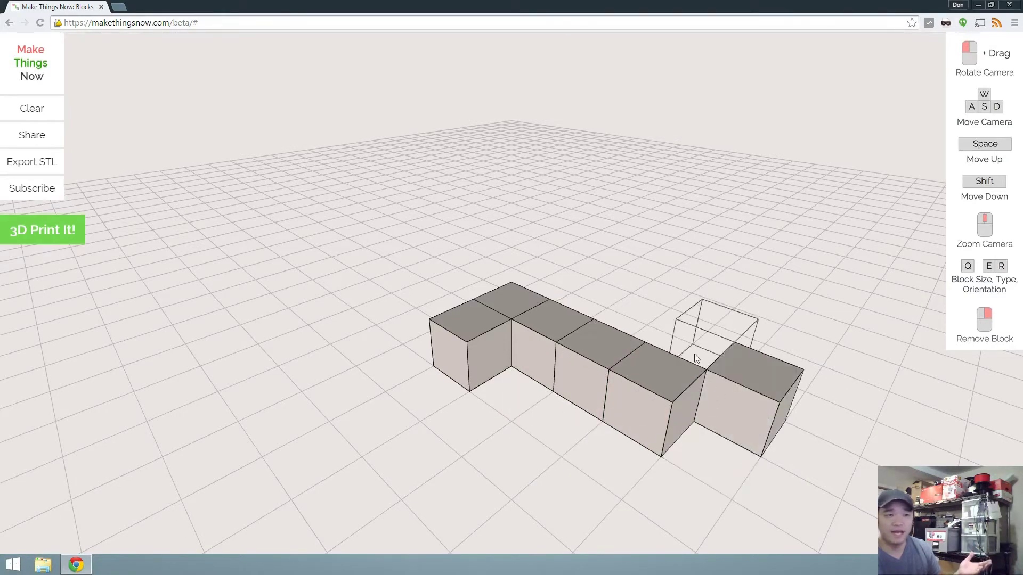
{"action": "left_click", "coordinate": [692, 351]}
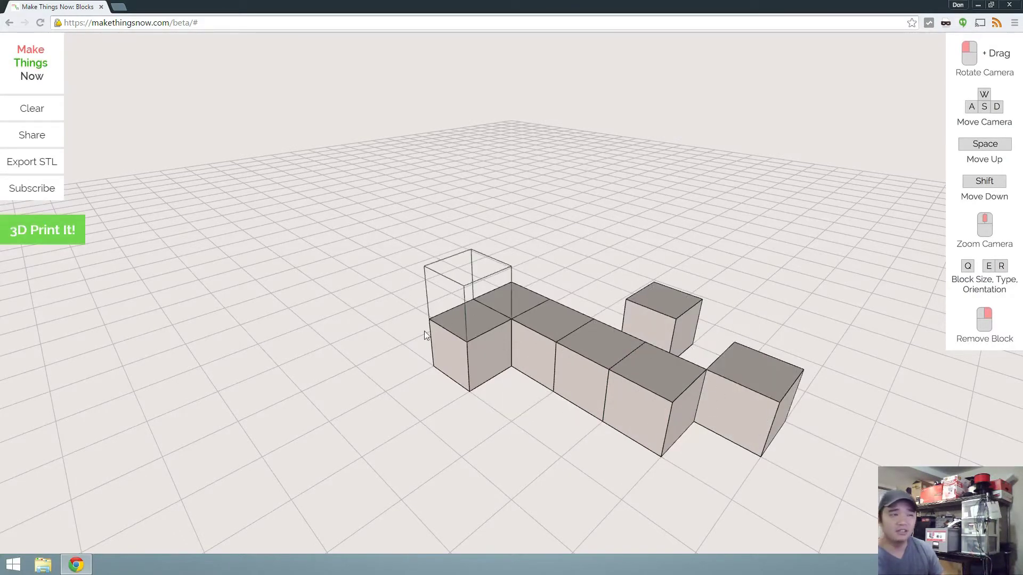
{"action": "left_click", "coordinate": [348, 356]}
{"action": "left_click", "coordinate": [353, 356]}
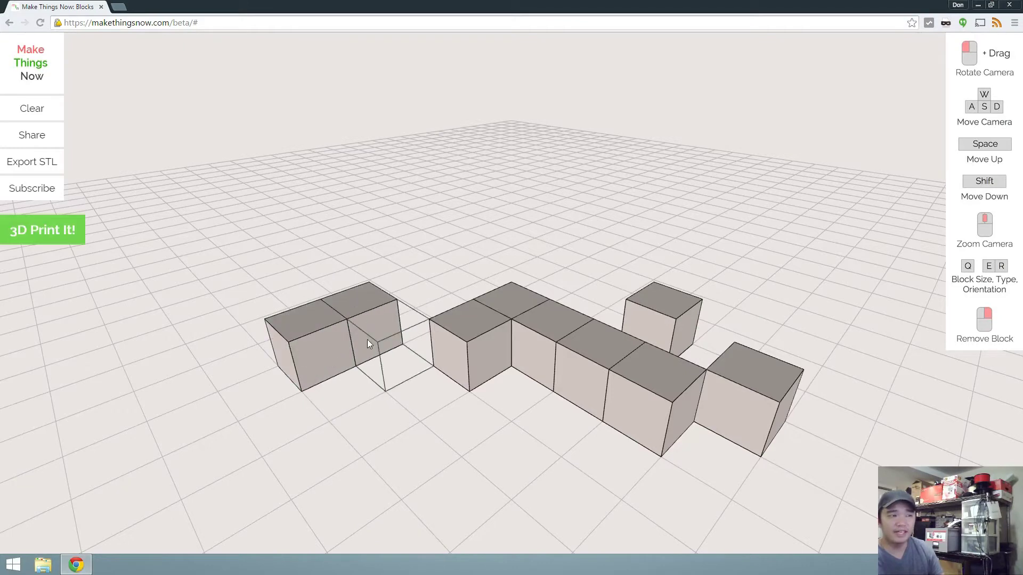
Step: Build a raised row of blocks behind the shape, turning forward at its end
{"action": "left_click", "coordinate": [429, 307]}
{"action": "left_click", "coordinate": [485, 287]}
{"action": "left_click", "coordinate": [521, 273]}
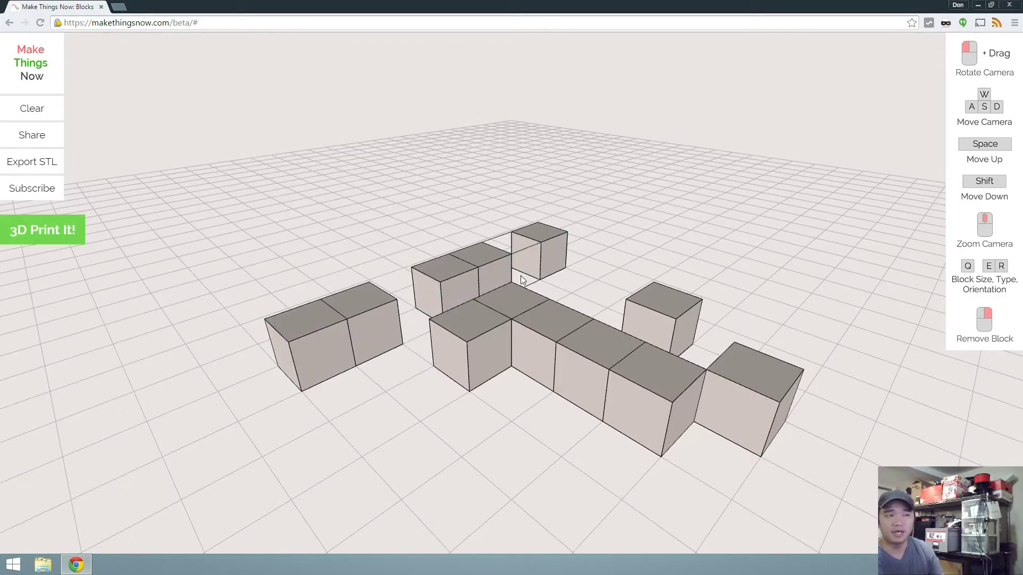
{"action": "left_click", "coordinate": [533, 277]}
{"action": "left_click", "coordinate": [545, 277]}
{"action": "left_click", "coordinate": [548, 293]}
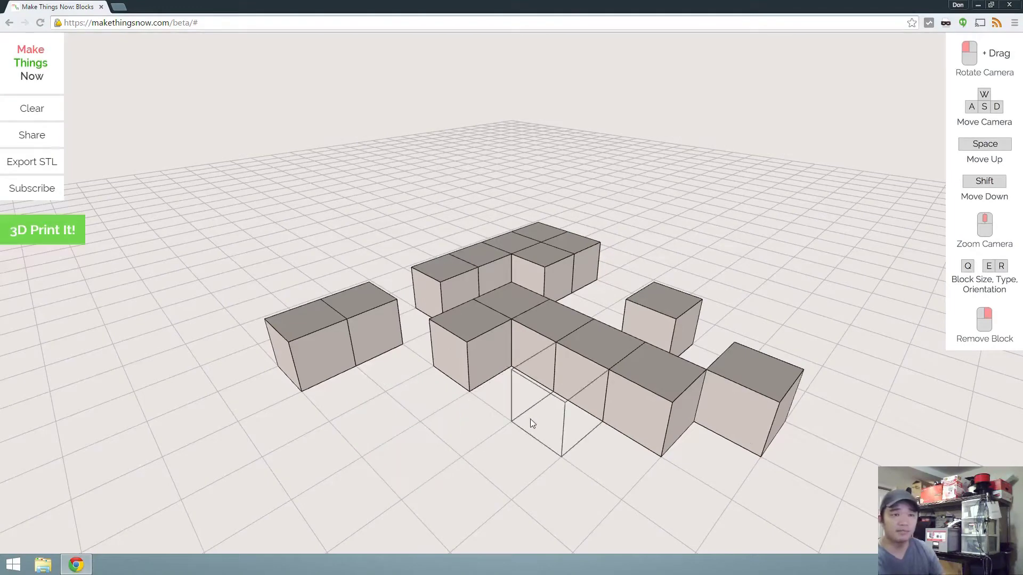
Step: Try larger block sizes and a rotated wedge block, then return to the small block
{"action": "key", "text": "q"}
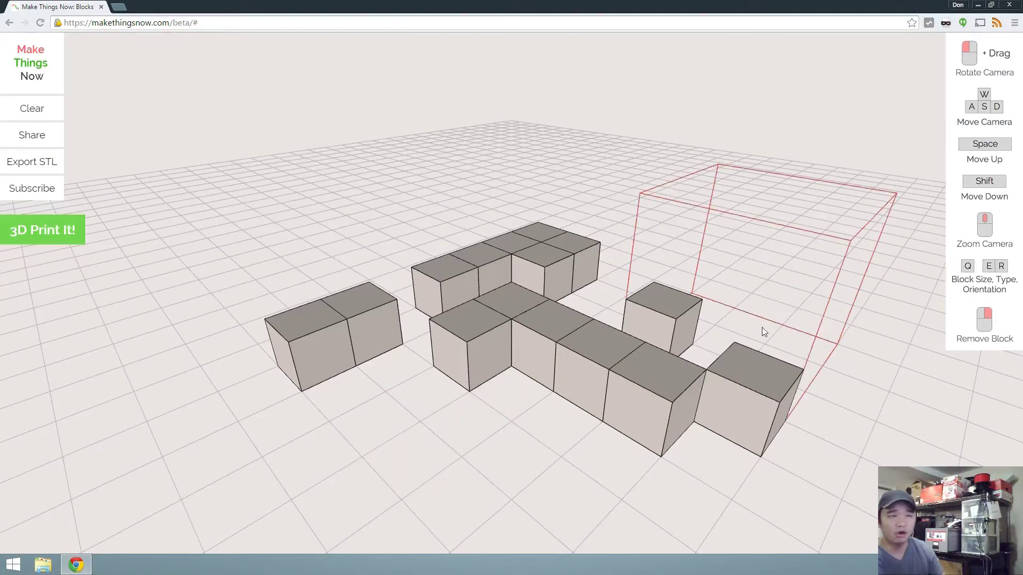
{"action": "key", "text": "q"}
{"action": "key", "text": "q"}
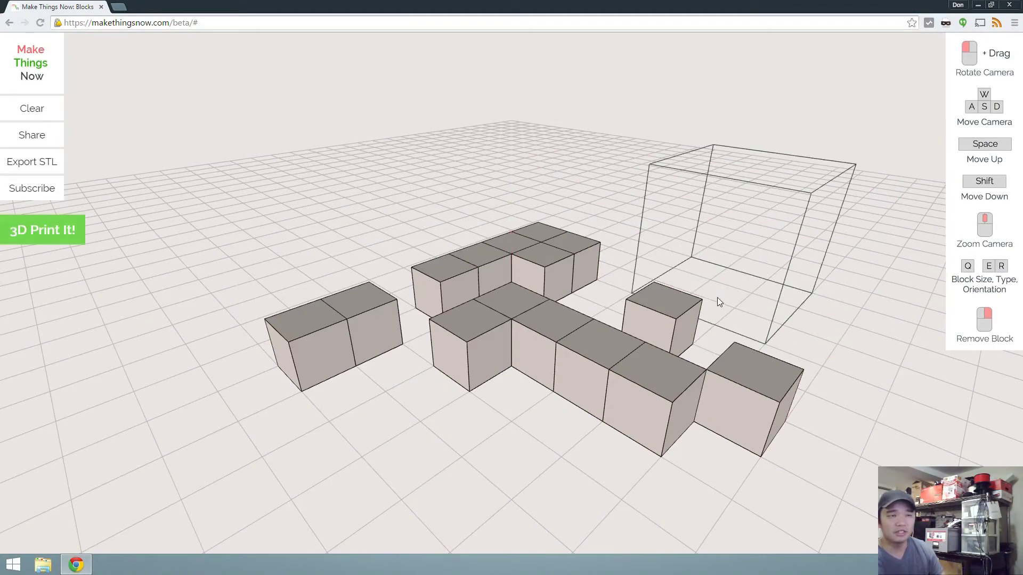
{"action": "scroll", "coordinate": [717, 302], "scroll_direction": "up", "scroll_amount": 2}
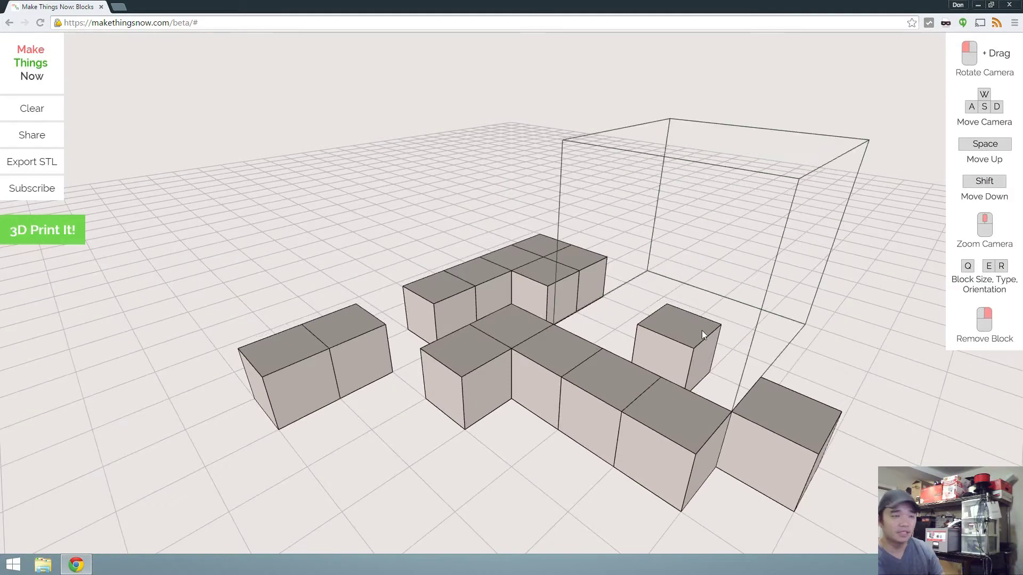
{"action": "key", "text": "e"}
{"action": "key", "text": "r"}
{"action": "key", "text": "r"}
{"action": "key", "text": "r"}
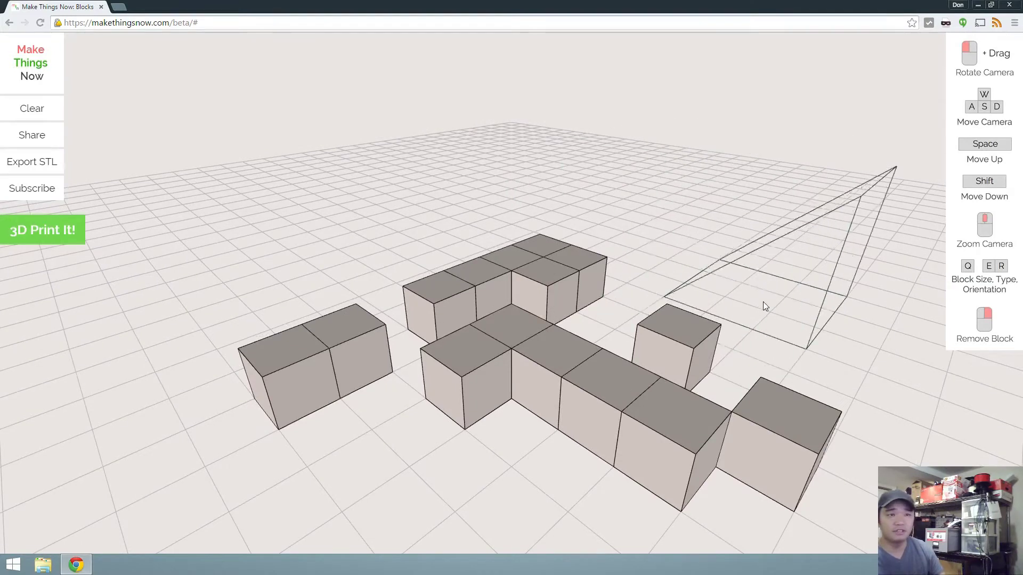
{"action": "key", "text": "r"}
{"action": "key", "text": "r"}
{"action": "key", "text": "r"}
{"action": "key", "text": "r"}
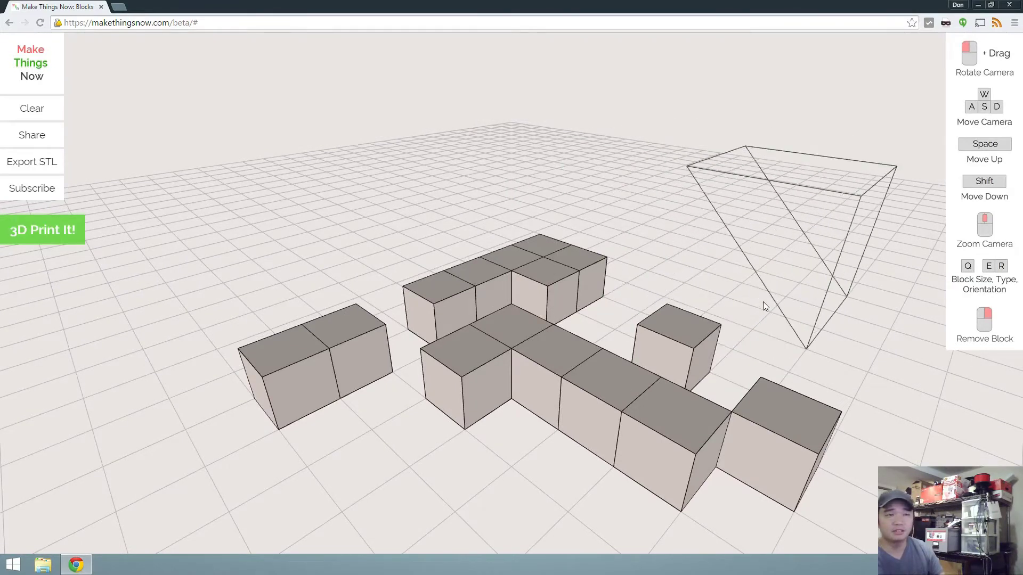
{"action": "key", "text": "q"}
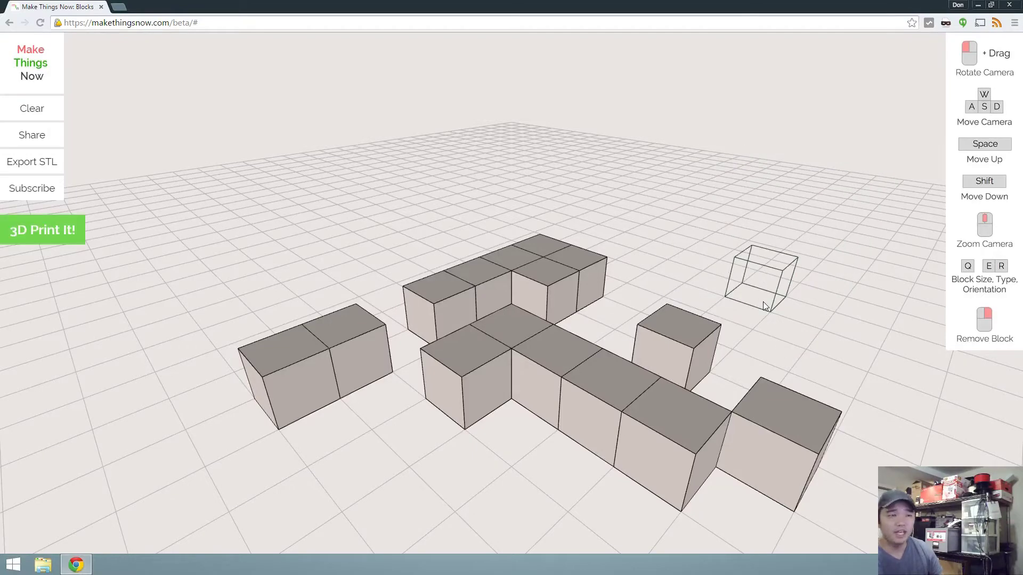
Step: Walk the camera with W/A/S/D and orbit it around to view the grid
{"action": "key", "text": "s"}
{"action": "key", "text": "w"}
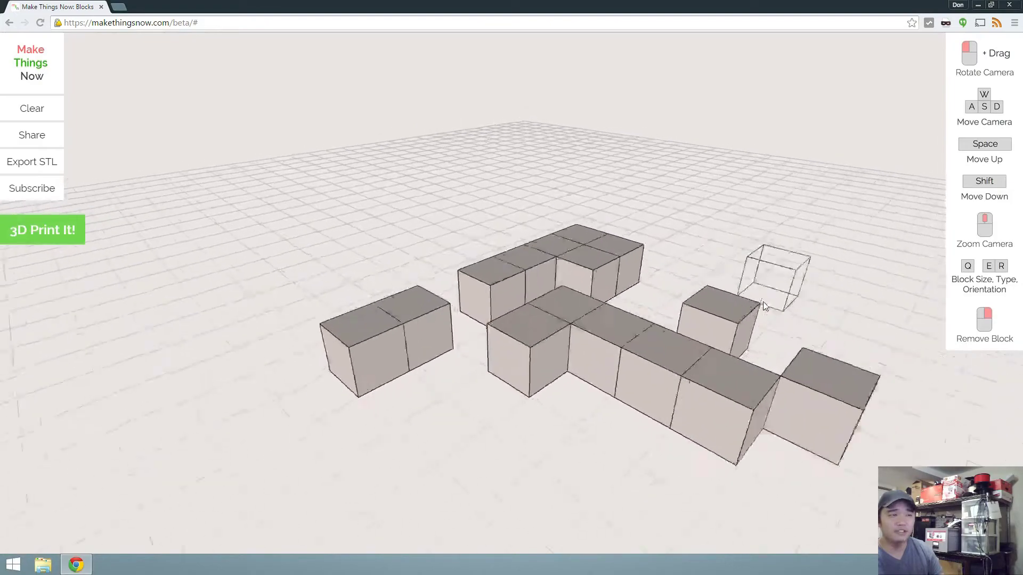
{"action": "key", "text": "a"}
{"action": "key", "text": "s"}
{"action": "key", "text": "w"}
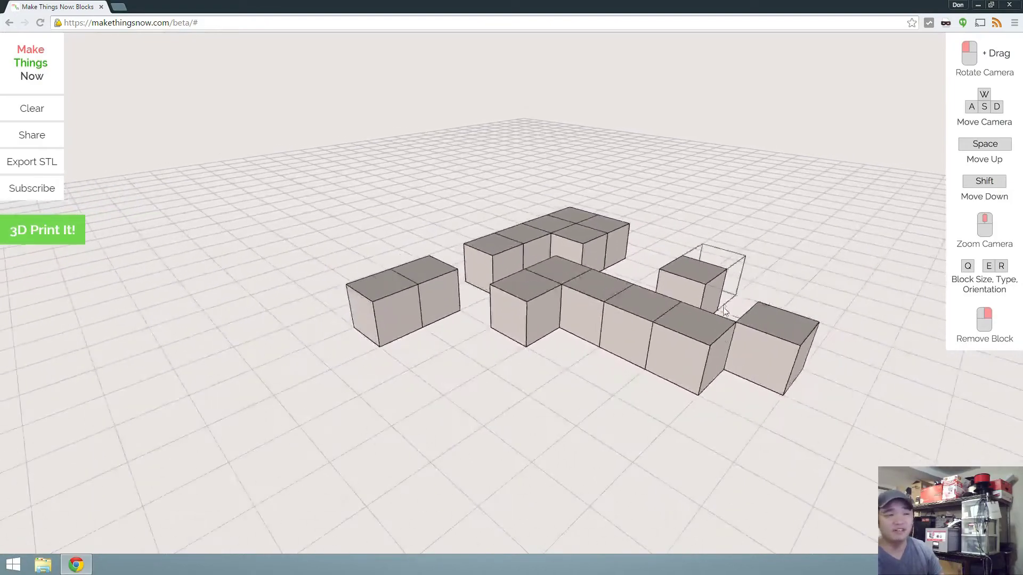
{"action": "key", "text": "s"}
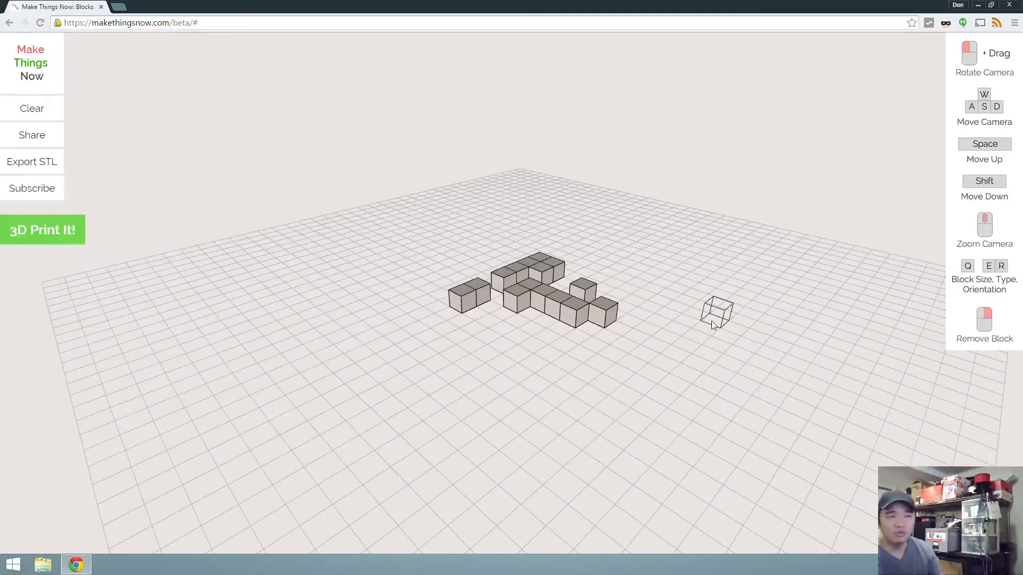
{"action": "left_click_drag", "start_coordinate": [711, 321], "coordinate": [578, 347]}
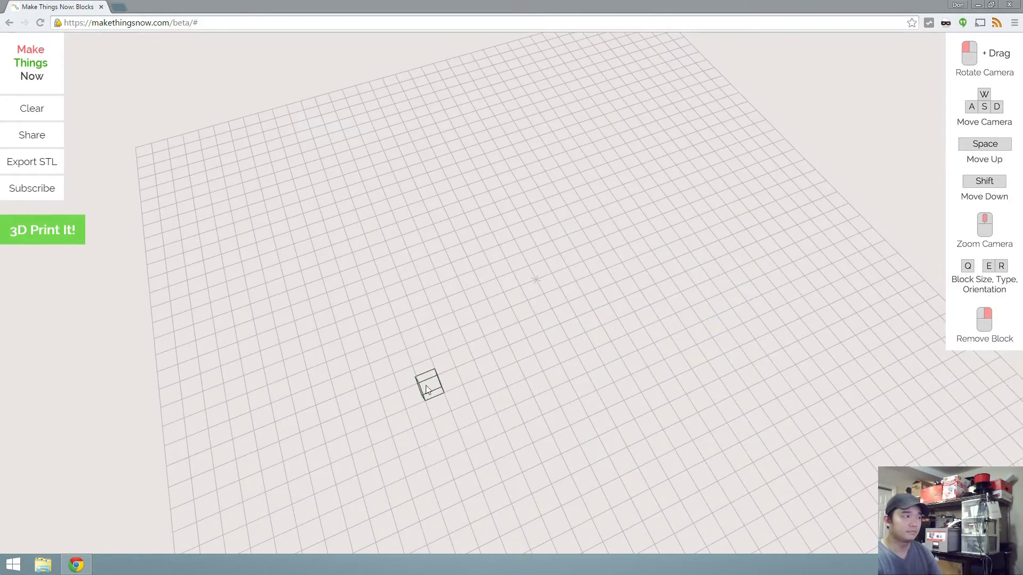
{"action": "left_click_drag", "start_coordinate": [426, 385], "coordinate": [356, 475]}
Step: Build the pickaxe's long diagonal stepped handle from blocks
{"action": "left_click", "coordinate": [355, 475]}
{"action": "left_click", "coordinate": [416, 478]}
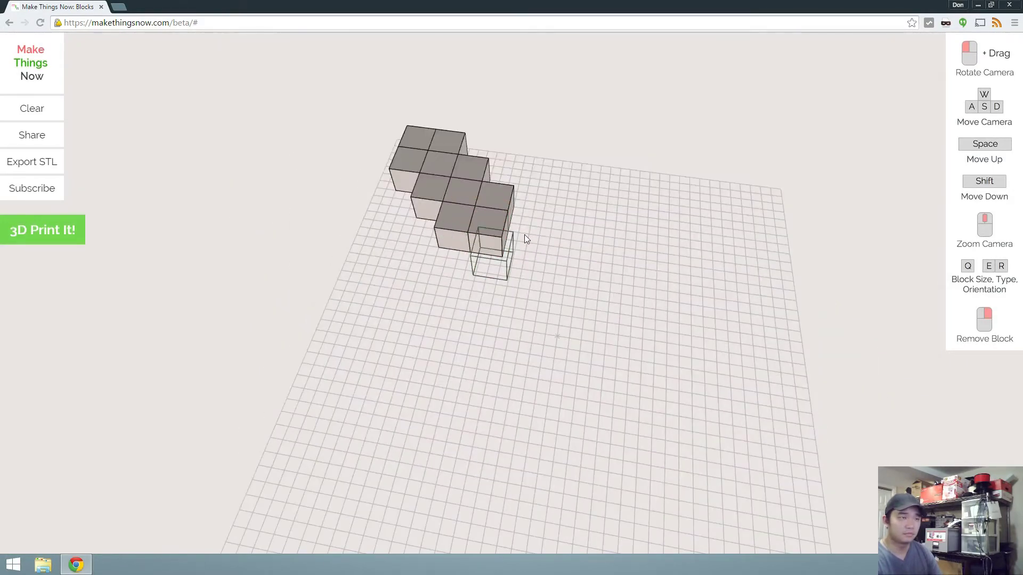
{"action": "left_click", "coordinate": [551, 264]}
{"action": "left_click", "coordinate": [507, 292]}
{"action": "left_click", "coordinate": [546, 287]}
{"action": "left_click", "coordinate": [538, 323]}
{"action": "left_click", "coordinate": [583, 299]}
{"action": "left_click", "coordinate": [576, 368]}
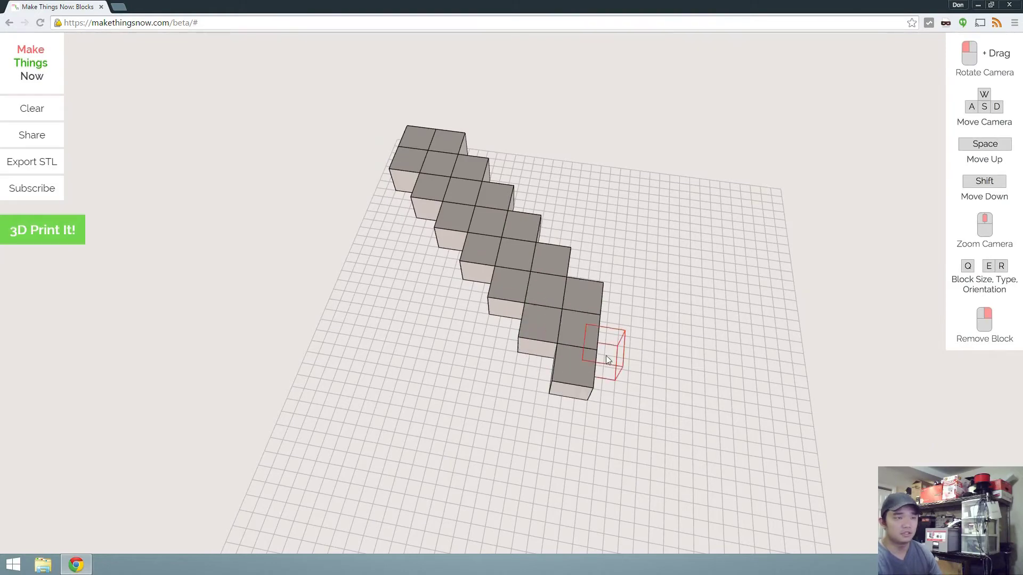
{"action": "left_click", "coordinate": [618, 338]}
{"action": "left_click", "coordinate": [658, 379]}
{"action": "left_click", "coordinate": [698, 426]}
{"action": "left_click", "coordinate": [698, 522]}
{"action": "left_click_drag", "start_coordinate": [731, 486], "coordinate": [644, 163]}
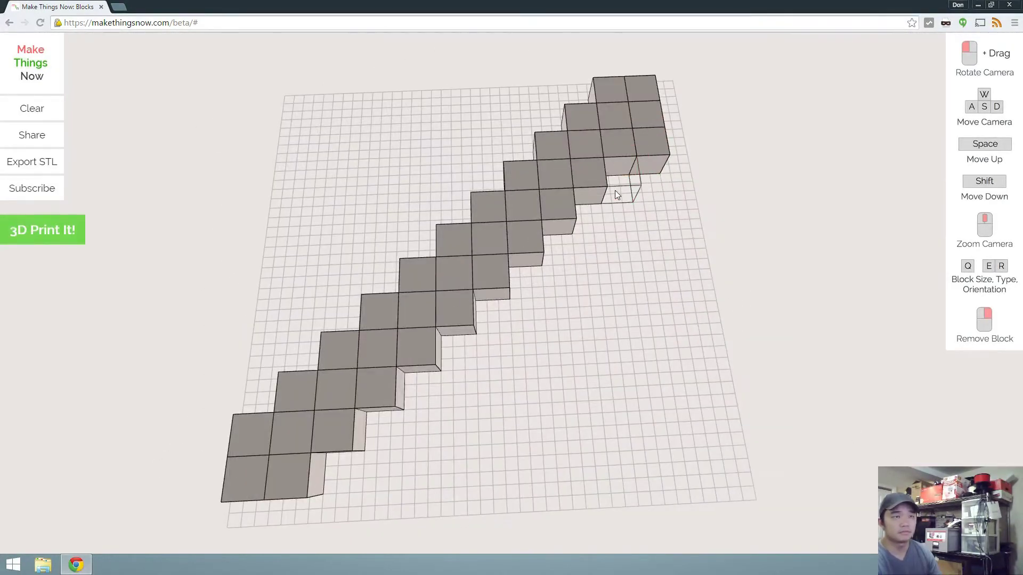
Step: Fill a 3x3 patch of blocks at the handle's end to start the head
{"action": "left_click", "coordinate": [690, 198]}
{"action": "left_click", "coordinate": [659, 200]}
{"action": "left_click", "coordinate": [625, 201]}
{"action": "left_click", "coordinate": [628, 231]}
{"action": "left_click", "coordinate": [663, 231]}
{"action": "left_click", "coordinate": [698, 232]}
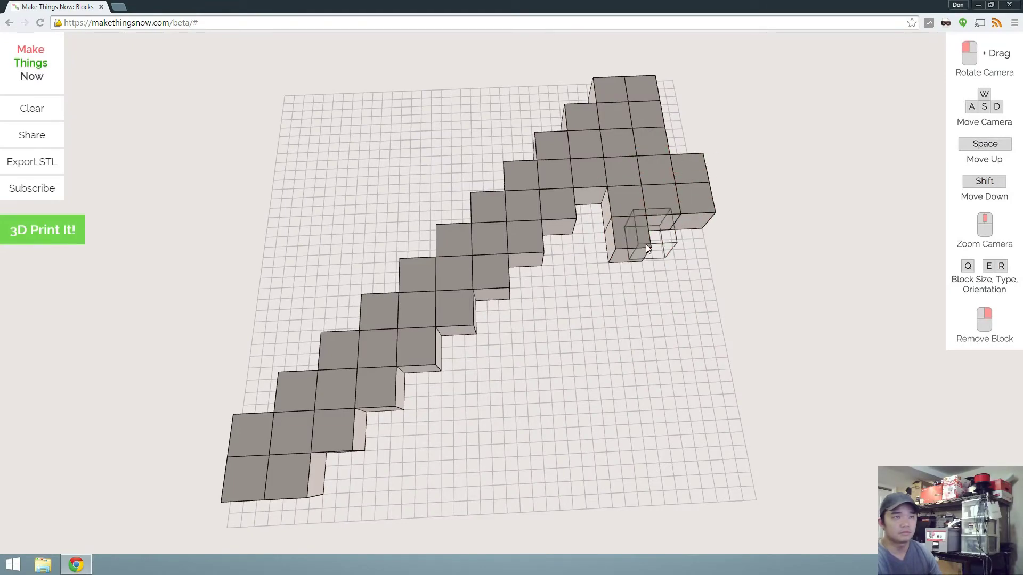
{"action": "left_click", "coordinate": [709, 263]}
{"action": "left_click", "coordinate": [634, 264]}
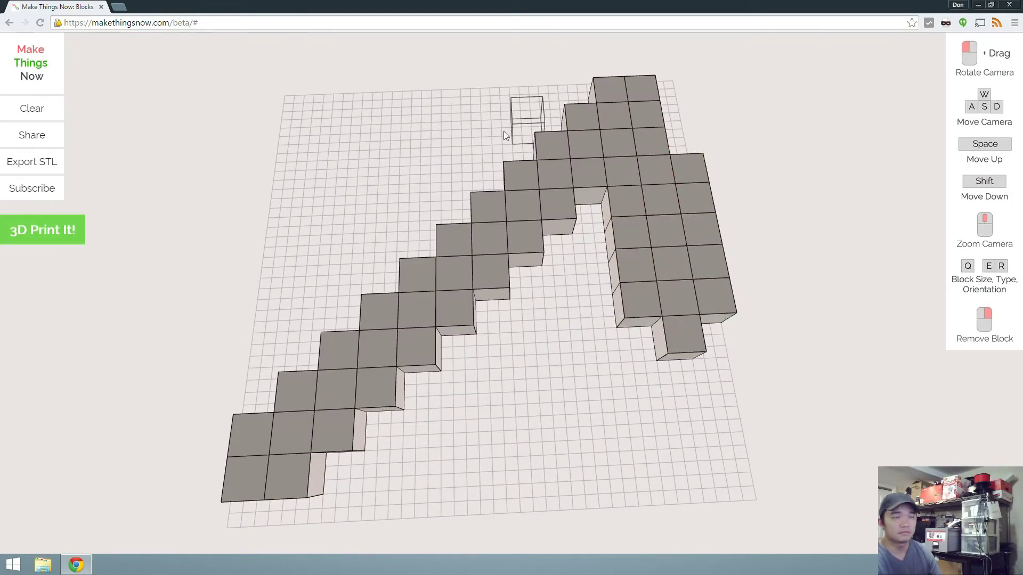
Step: Extend the head leftward and add the bent lower-left arm of blocks
{"action": "left_click_drag", "start_coordinate": [503, 131], "coordinate": [312, 341]}
{"action": "left_click", "coordinate": [272, 340]}
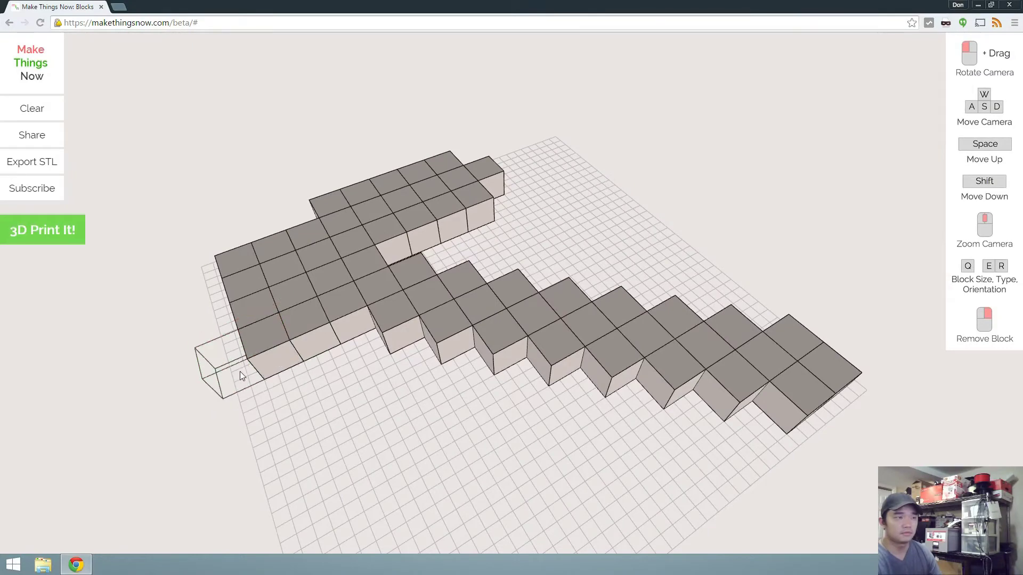
{"action": "left_click", "coordinate": [224, 368]}
{"action": "left_click", "coordinate": [256, 383]}
{"action": "left_click", "coordinate": [320, 373]}
{"action": "left_click", "coordinate": [351, 420]}
{"action": "left_click", "coordinate": [373, 462]}
{"action": "left_click", "coordinate": [322, 409]}
{"action": "left_click", "coordinate": [277, 447]}
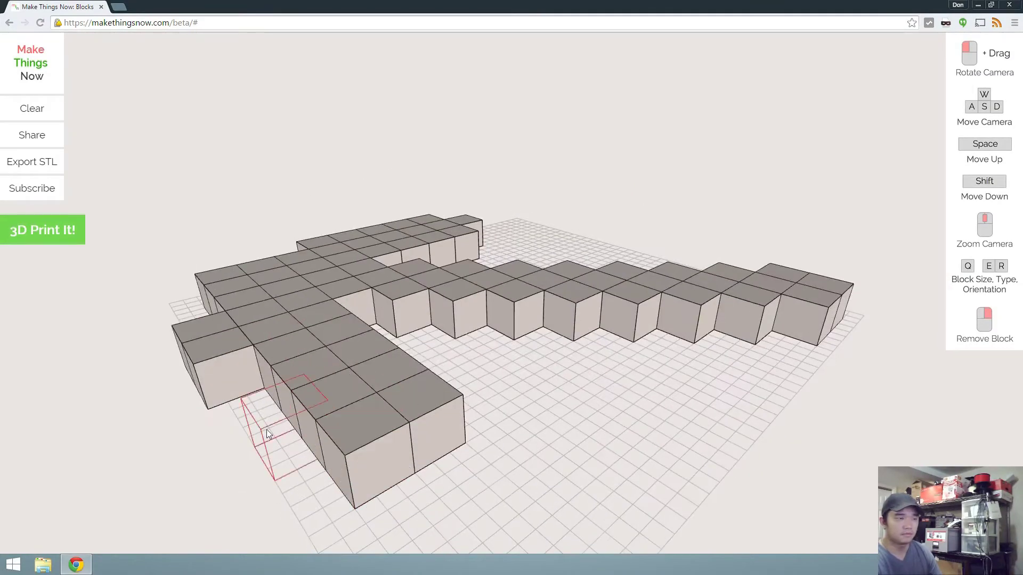
{"action": "left_click", "coordinate": [243, 403]}
{"action": "left_click", "coordinate": [298, 479]}
{"action": "left_click_drag", "start_coordinate": [608, 366], "coordinate": [669, 255]}
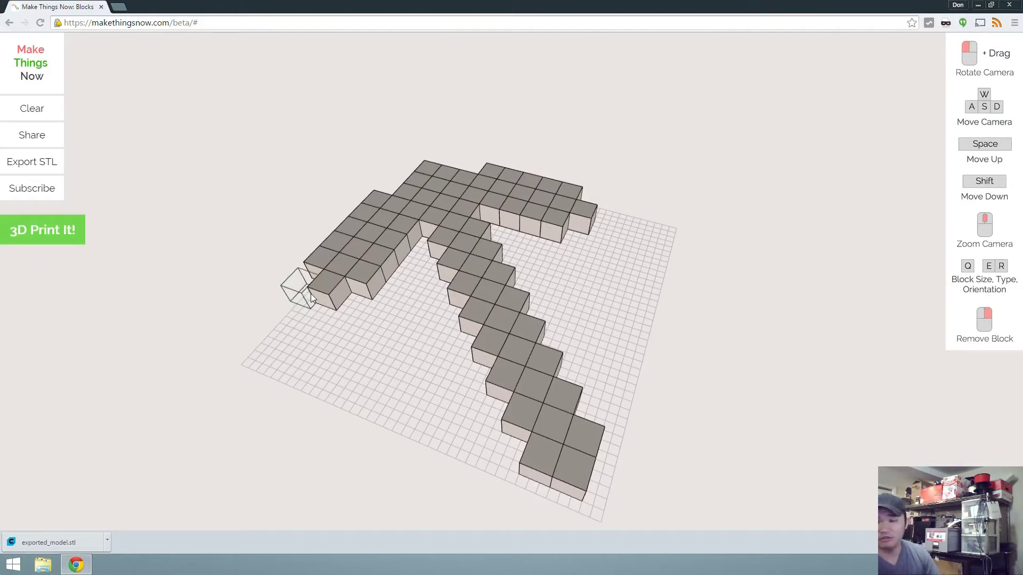
Step: Open the Share dialog for the pickaxe model
{"action": "left_click", "coordinate": [38, 143]}
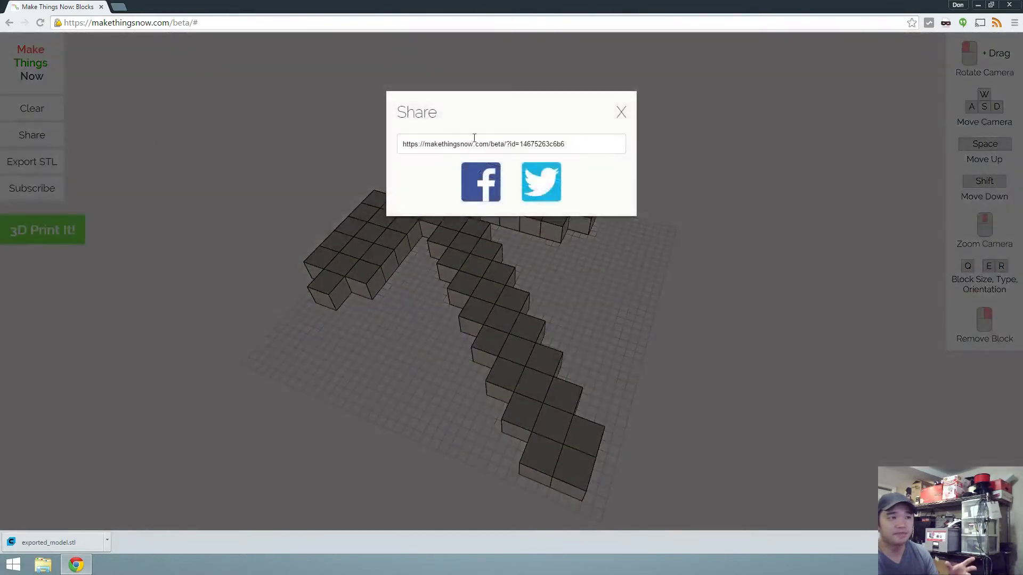
Step: Copy the full makethingsnow.com/beta share link to the clipboard
{"action": "left_click_drag", "start_coordinate": [577, 143], "coordinate": [365, 136]}
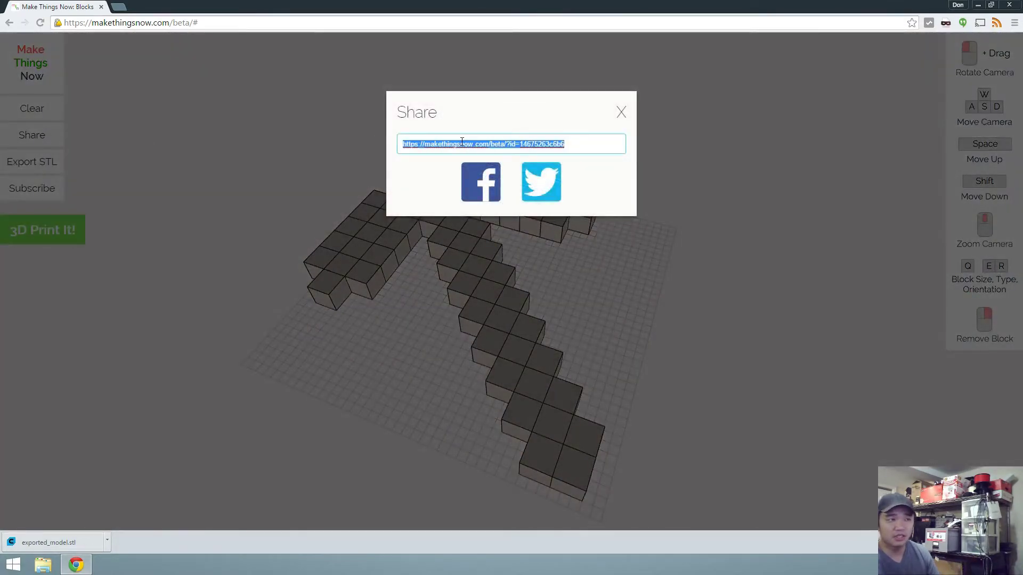
{"action": "left_click", "coordinate": [529, 144]}
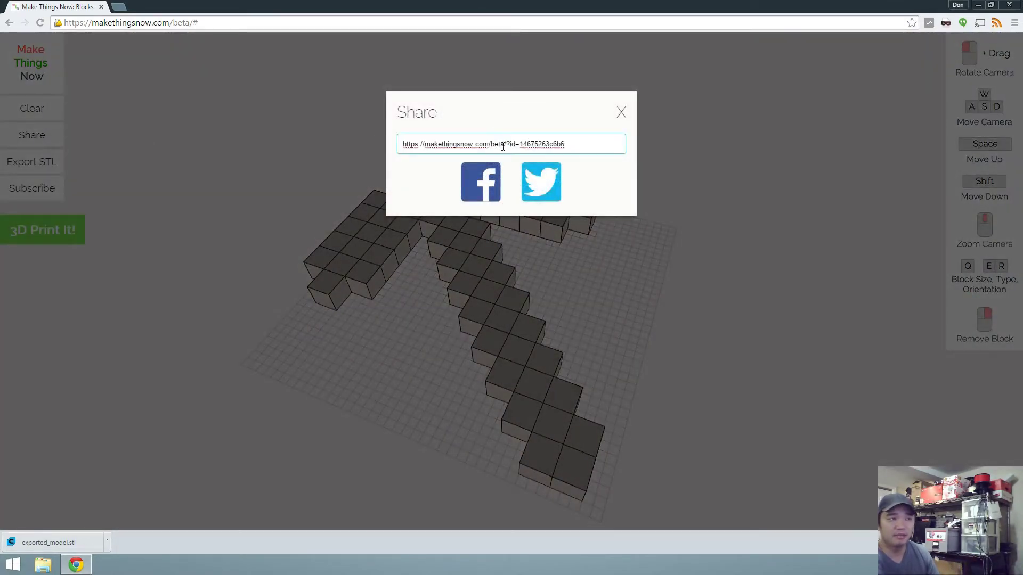
{"action": "left_click_drag", "start_coordinate": [568, 145], "coordinate": [384, 143]}
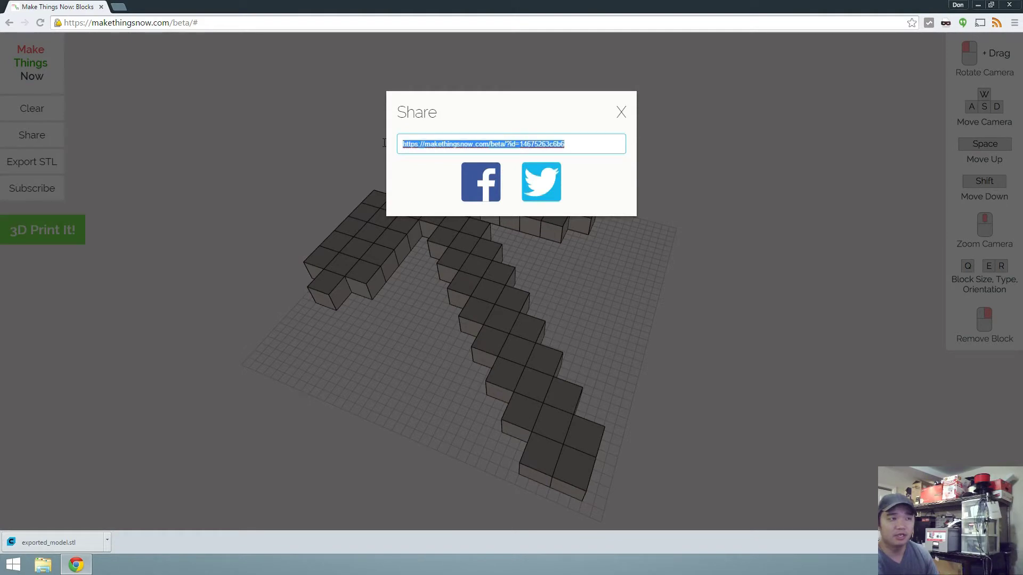
{"action": "right_click", "coordinate": [427, 143]}
{"action": "left_click", "coordinate": [460, 194]}
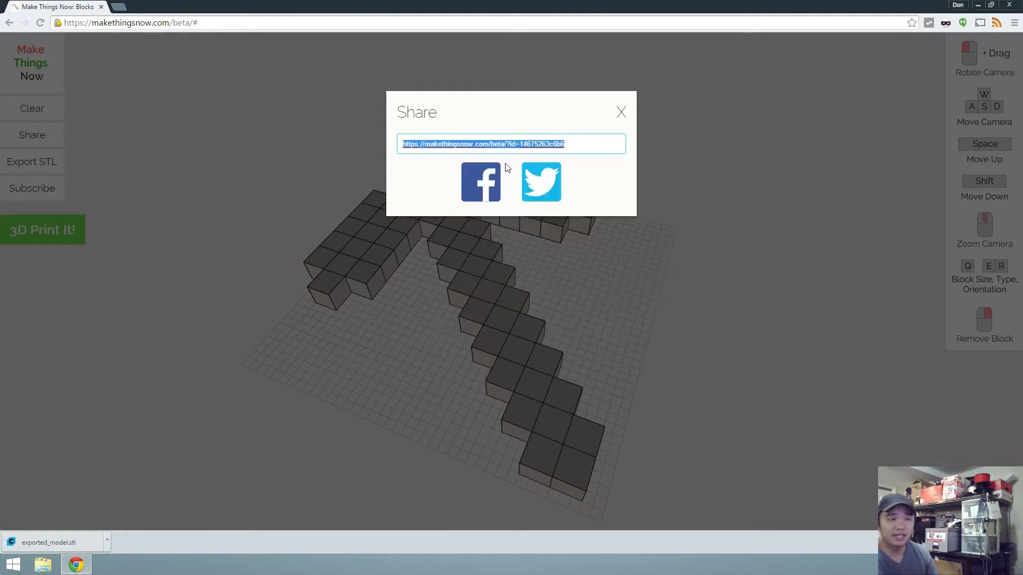